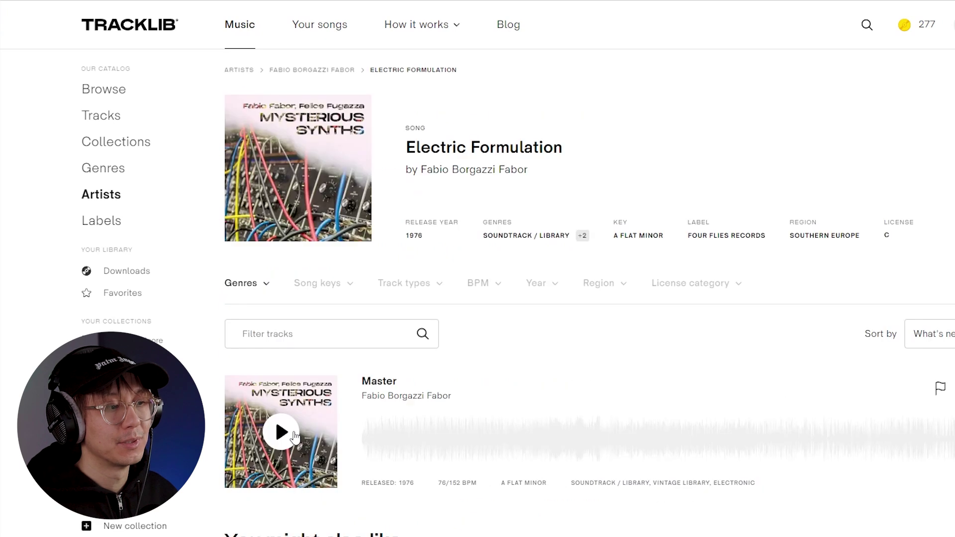
Preview the masters of Electric Formulation and Riflessi acquatici, Pt. 1, plus the lead vocals stem of The Real Thing.
click(282, 432)
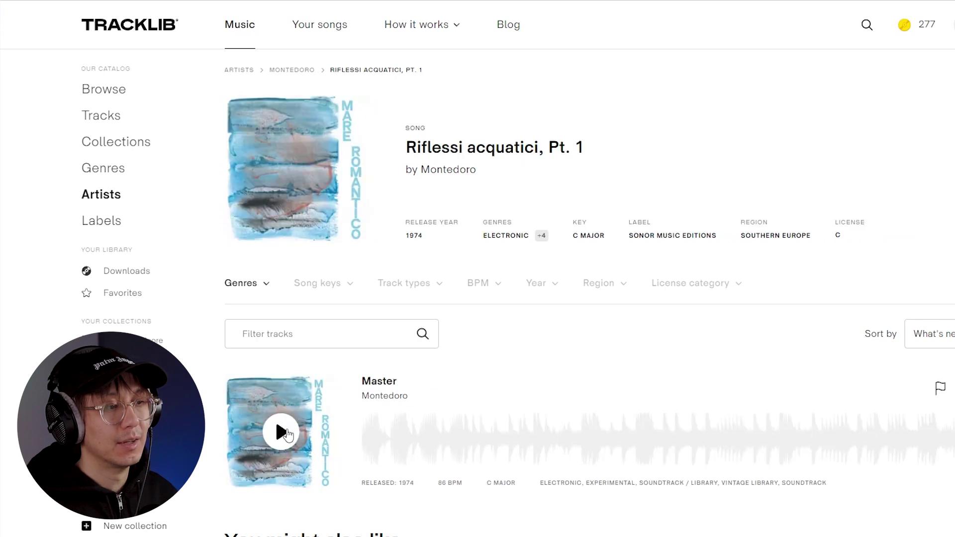
click(287, 432)
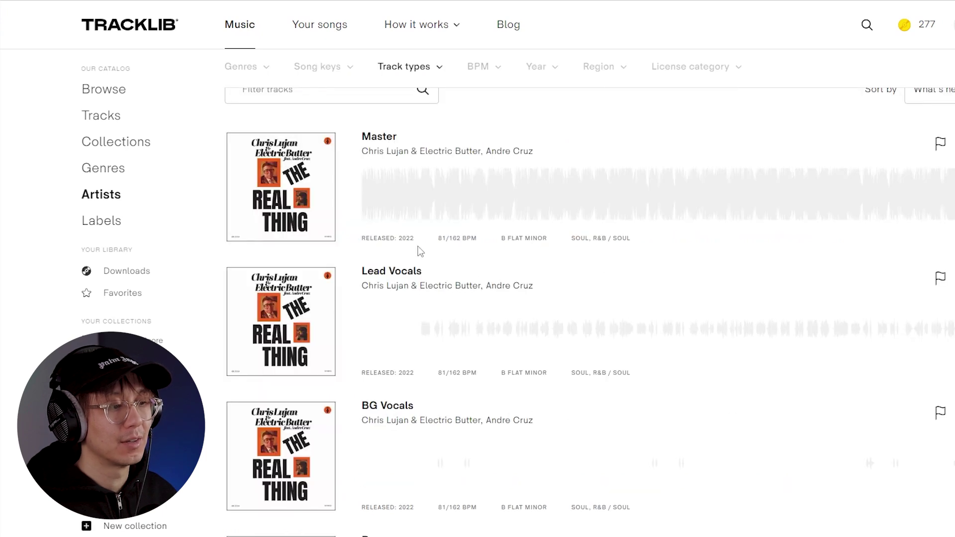
click(421, 343)
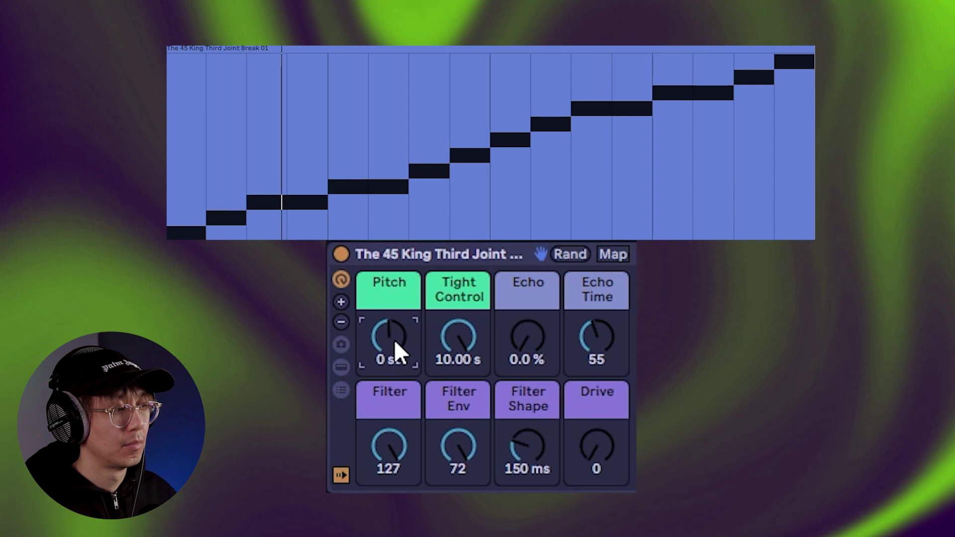
Adjust the Pitch macro on the 45 King break rack and on the Mel Davis sample rack.
drag(394, 343, 394, 318)
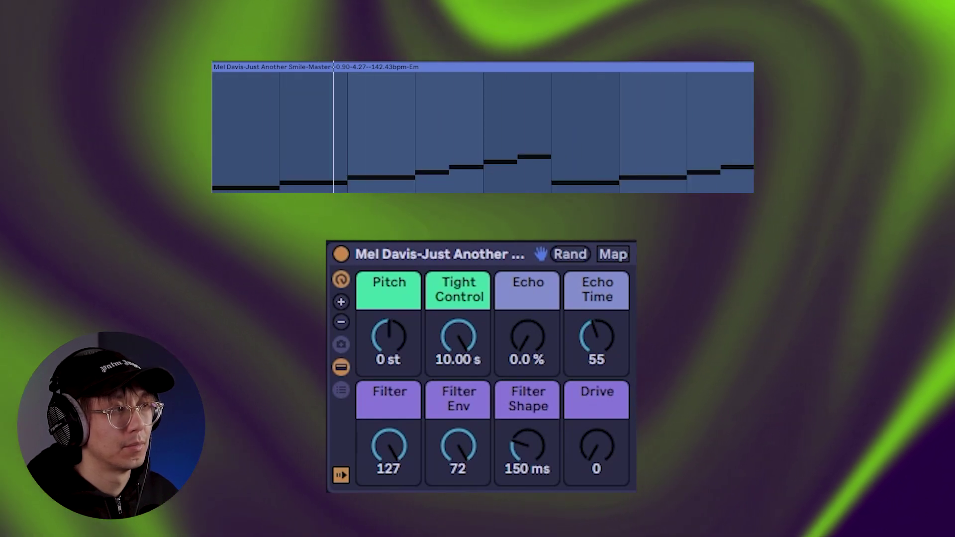
drag(394, 337, 457, 351)
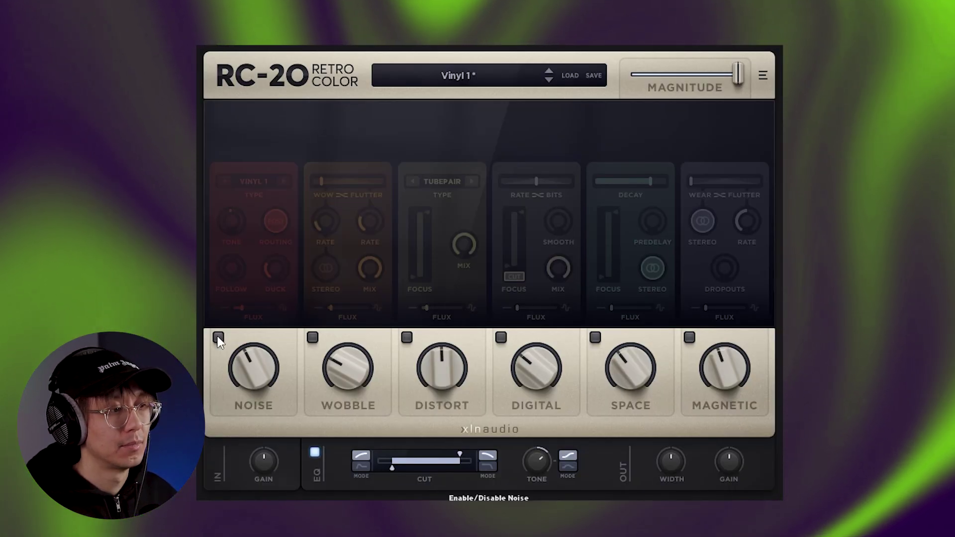
Enable all six RC-20 effect modules: Noise, Wobble, Distort, Digital, Space and Magnetic.
click(218, 337)
click(312, 338)
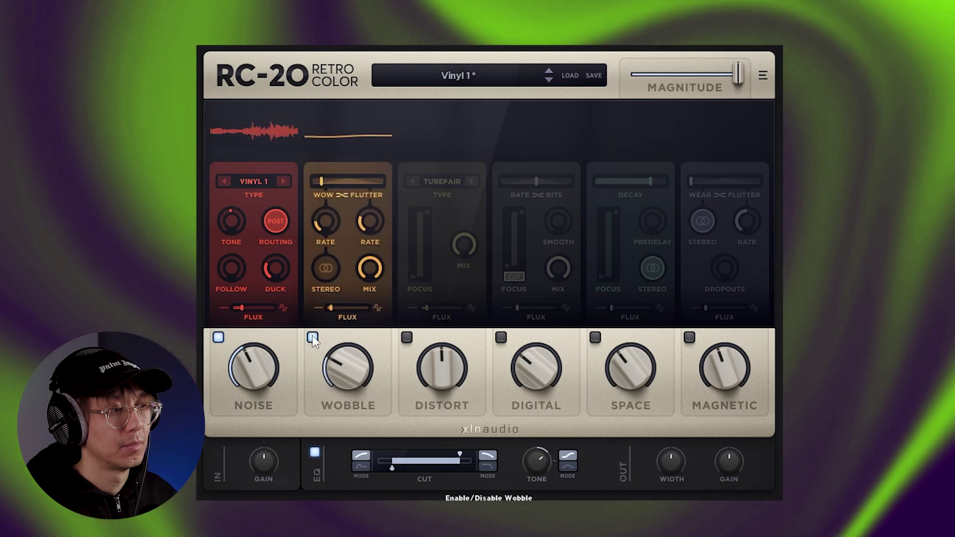
click(406, 337)
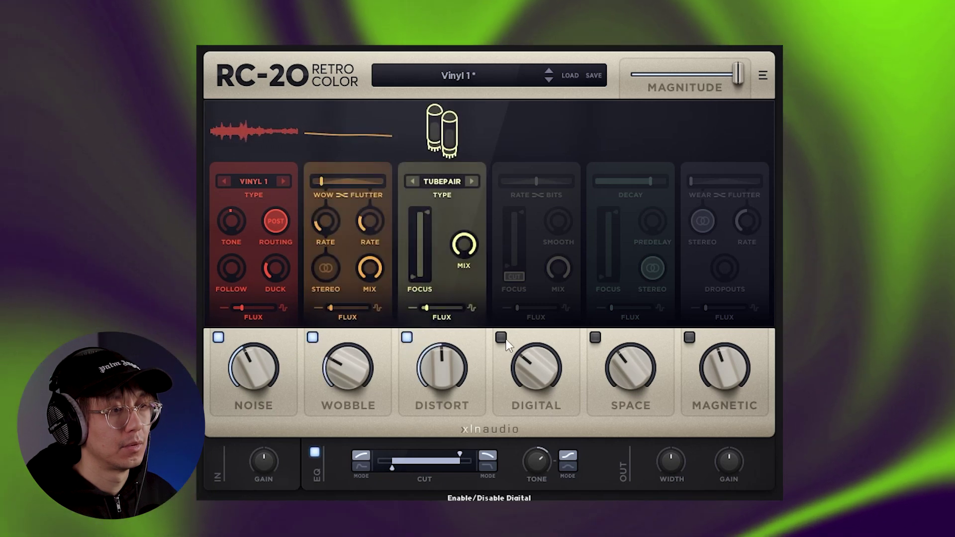
click(501, 338)
click(594, 338)
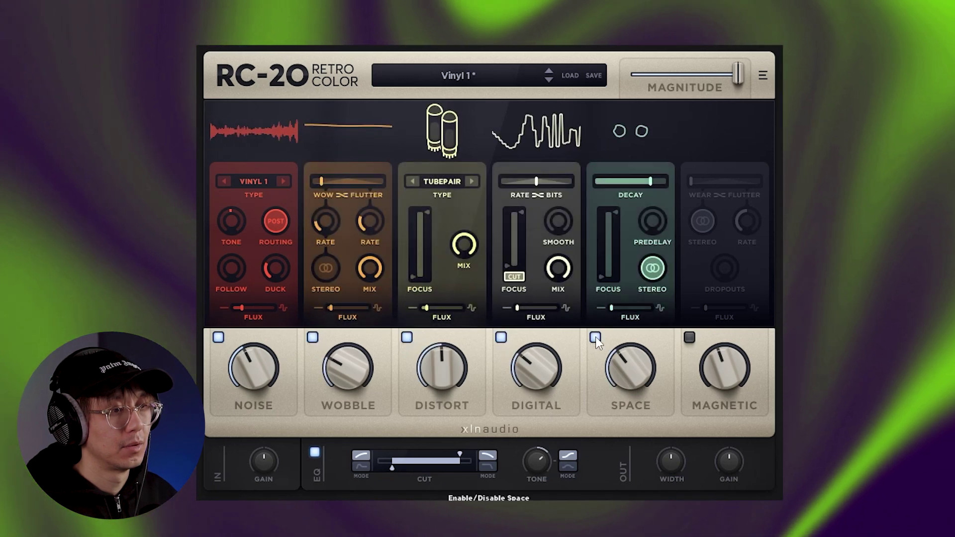
click(690, 338)
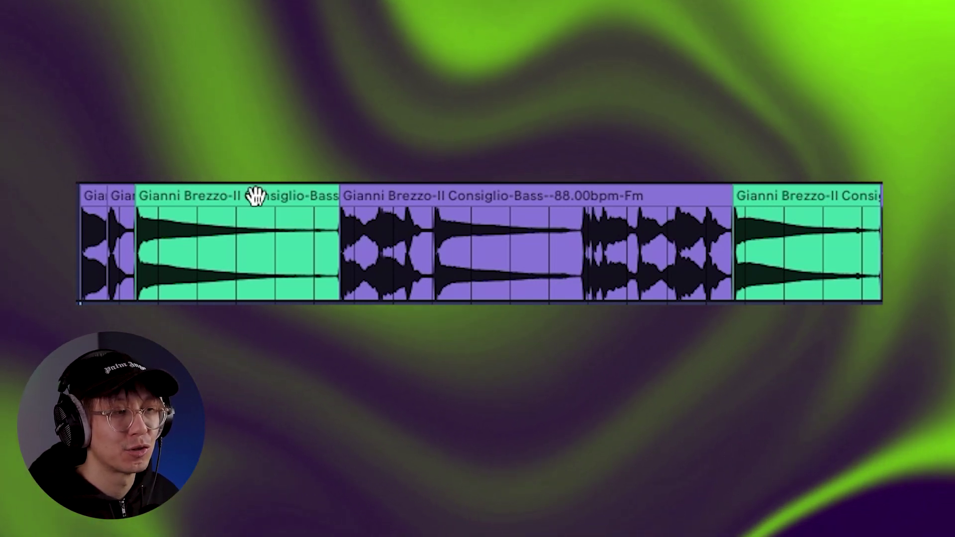
Play back the two green sustained-note slices of the Gianni Brezzo bass stem.
click(255, 197)
click(855, 193)
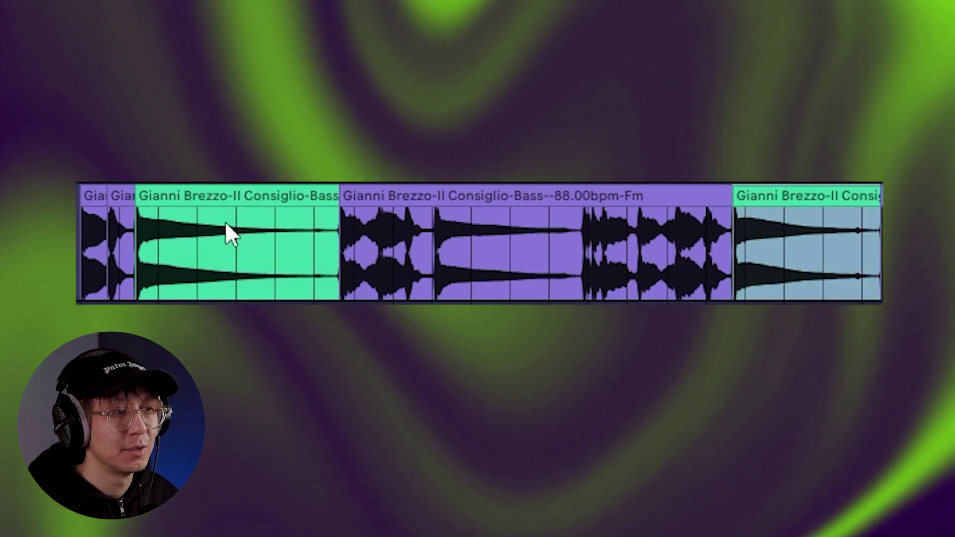
key(space)
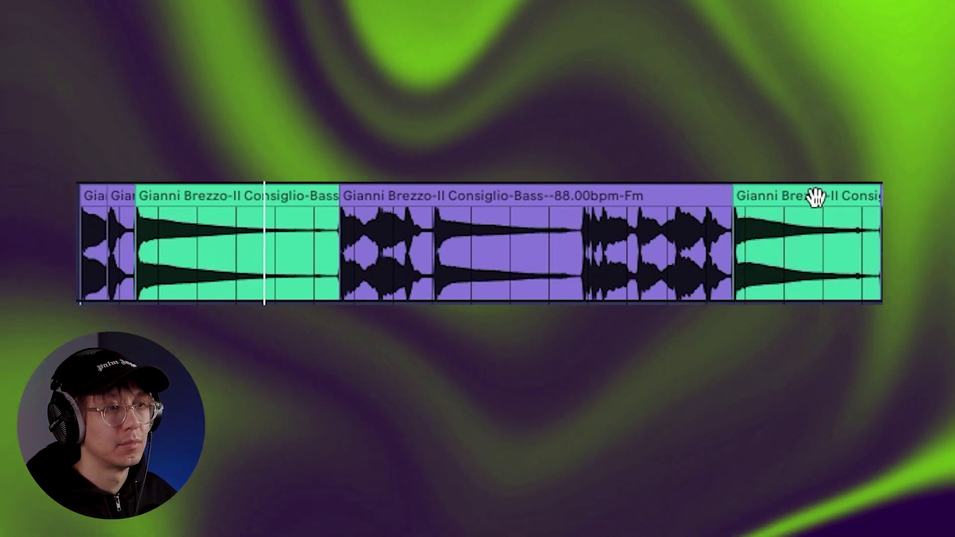
click(816, 197)
key(space)
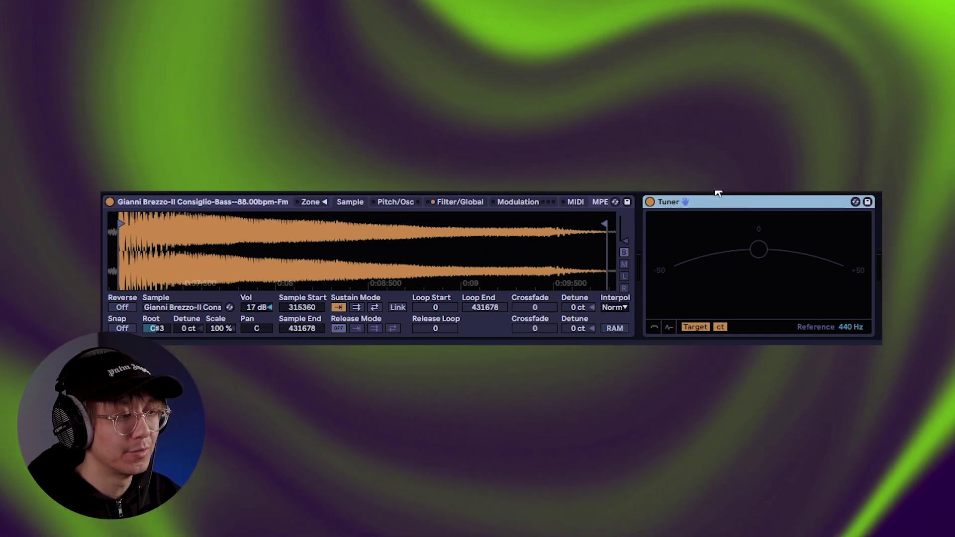
Sound the bass sample through the Tuner and select the sampler's Root key value.
key(a)
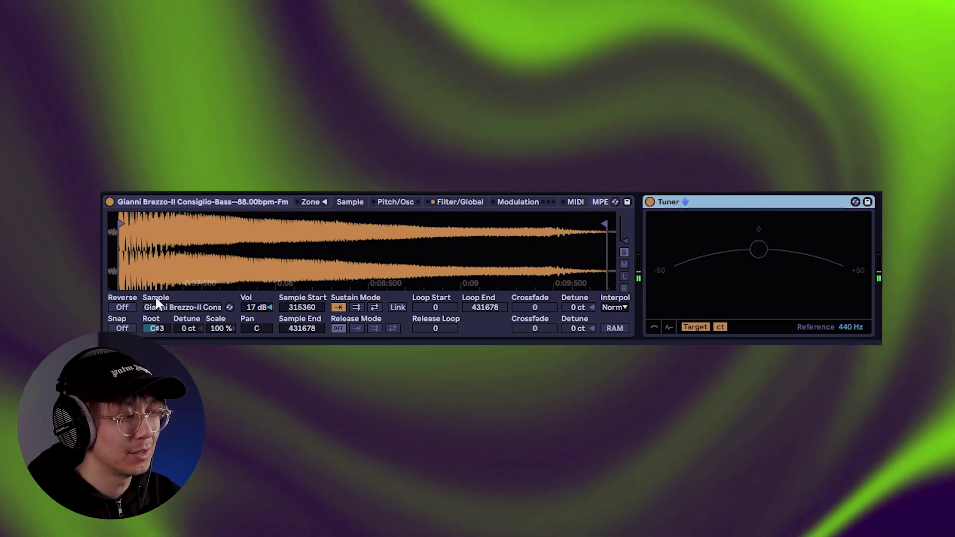
click(157, 328)
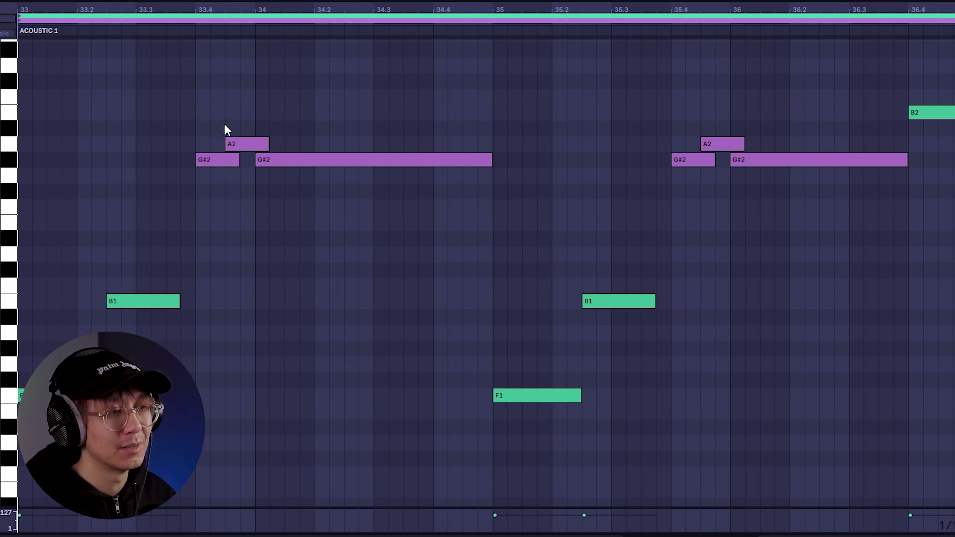
Examine and play the two-layer bass pattern in the ACOUSTIC 1 note editor.
scroll(224, 124, down, 3)
key(space)
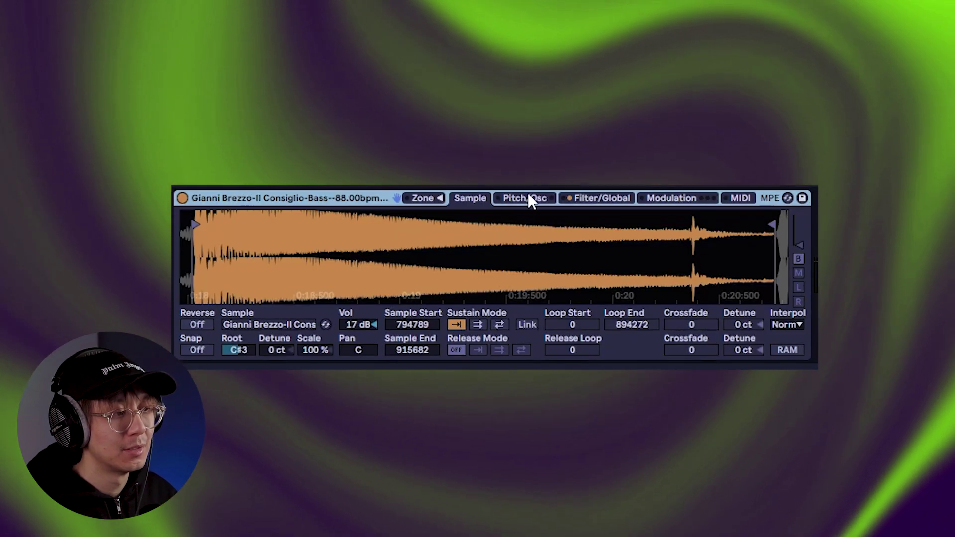
Set the bass sampler's Glide mode to Portamento and select the second Gianni Brezzo track in the Bass group.
click(527, 197)
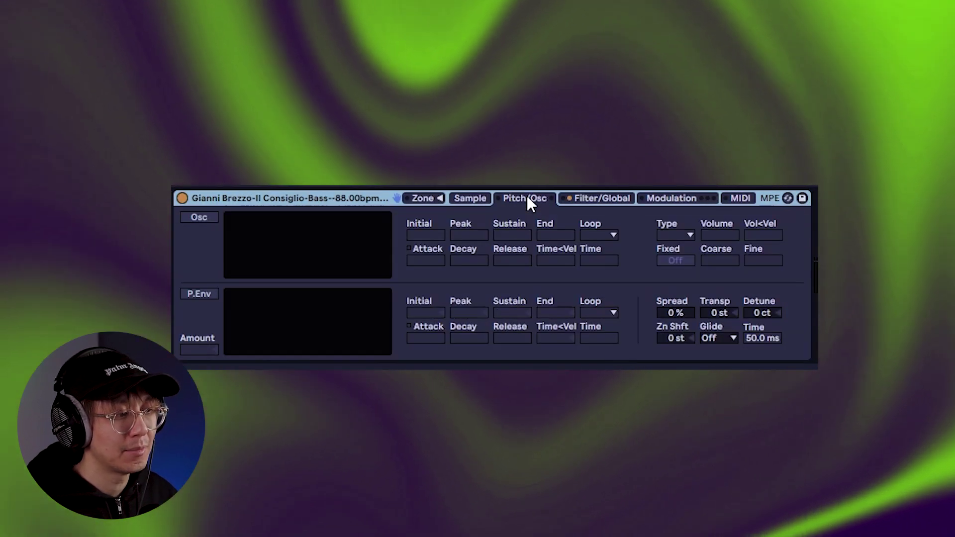
click(717, 339)
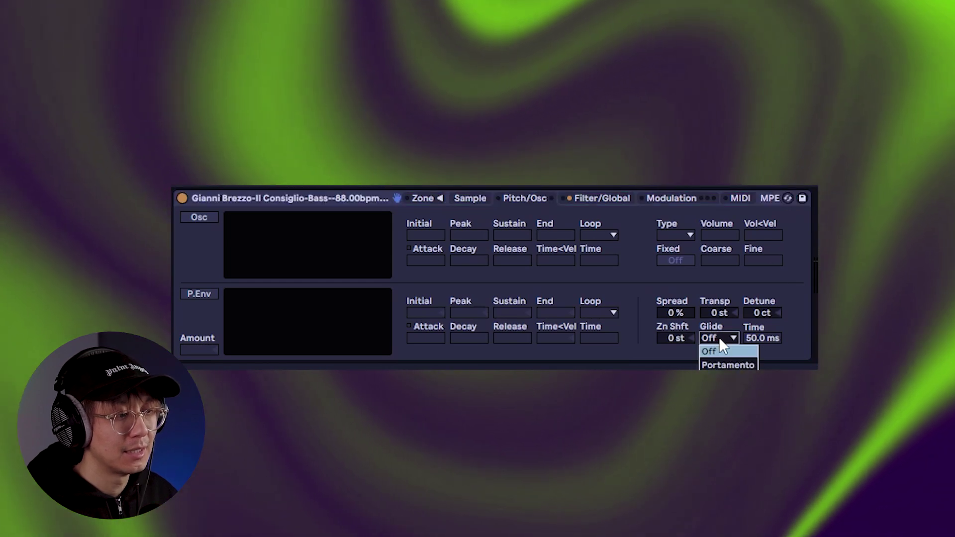
click(728, 365)
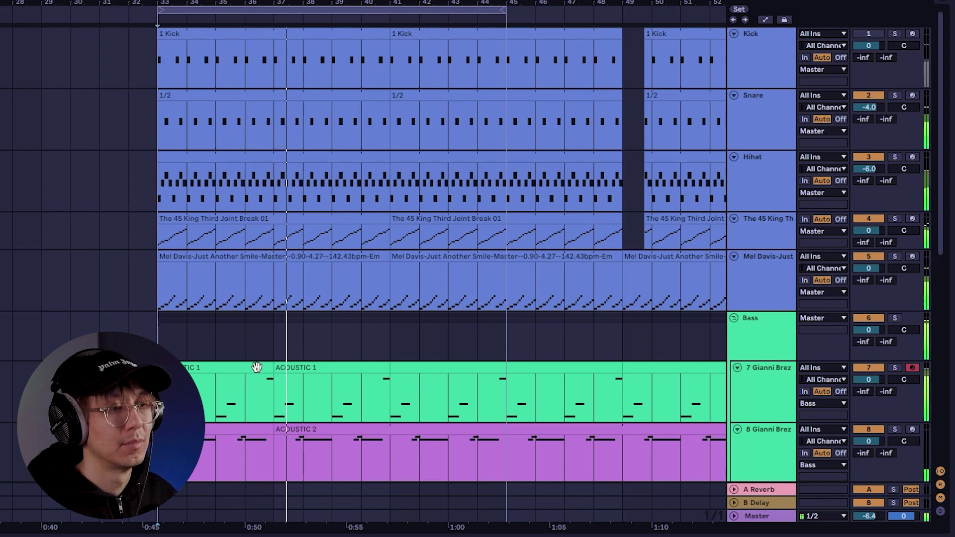
click(766, 450)
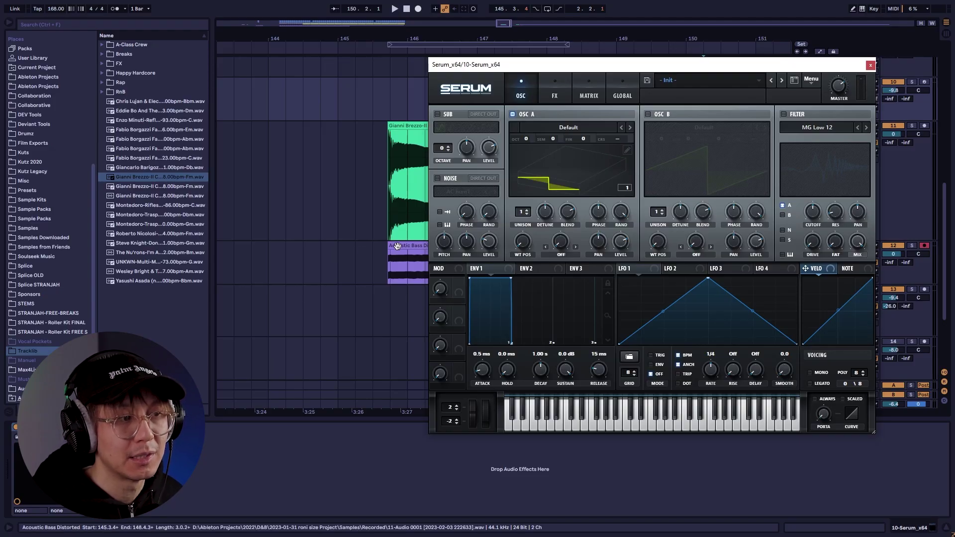
Try to load the Acoustic Bass Distorted clip straight from the arrangement into Serum's oscillator A.
drag(397, 246, 544, 152)
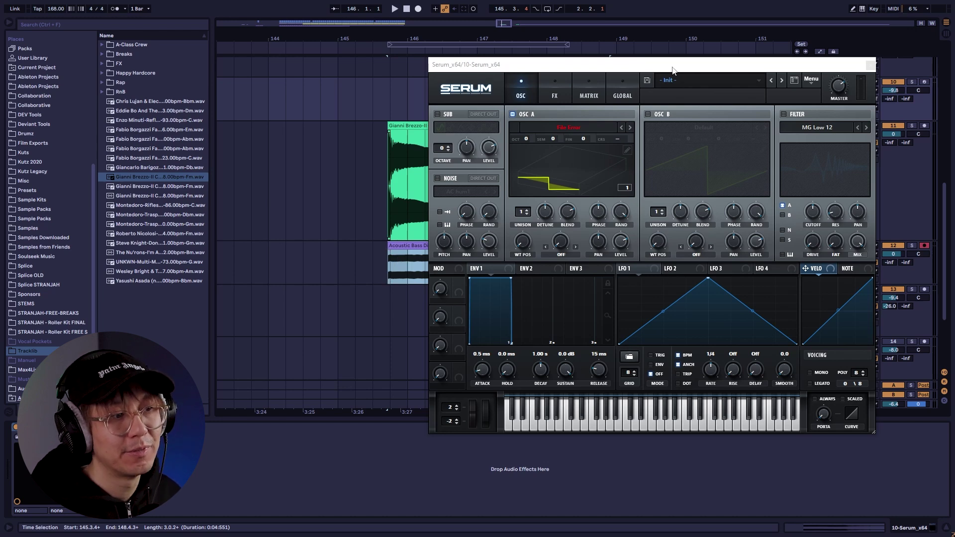
click(405, 245)
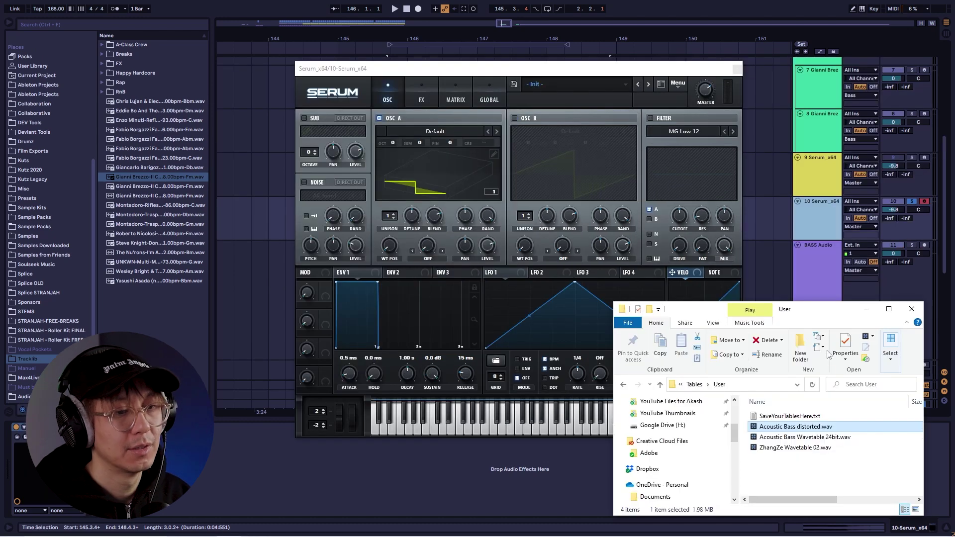
Import Acoustic Bass distorted.wav from the User tables folder into oscillator A as normal (dynamic pitch zero-snap).
click(800, 428)
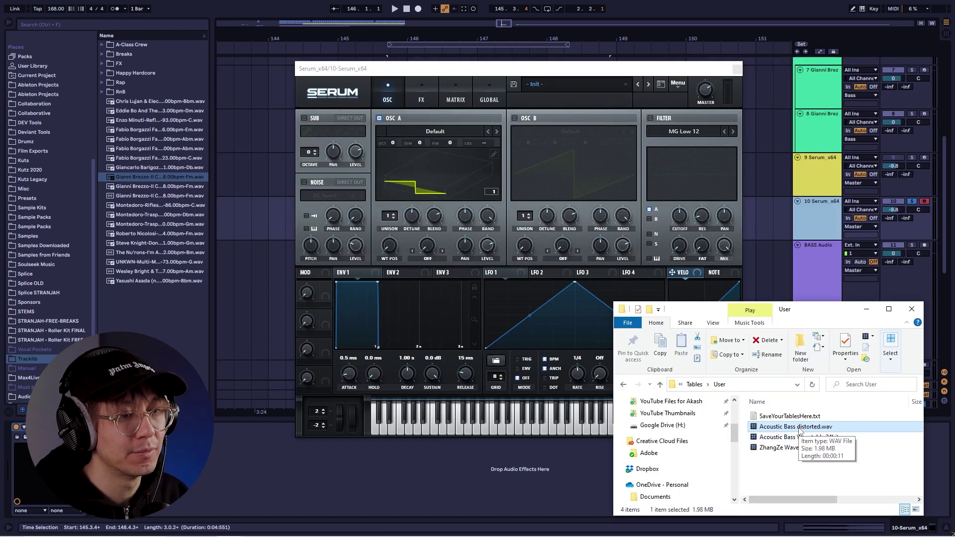
drag(800, 429, 426, 162)
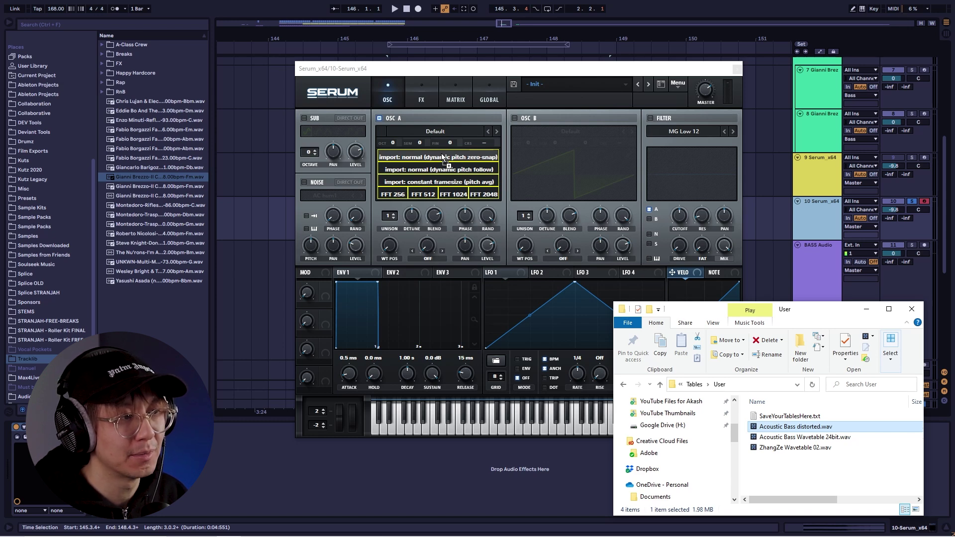
drag(443, 157, 442, 153)
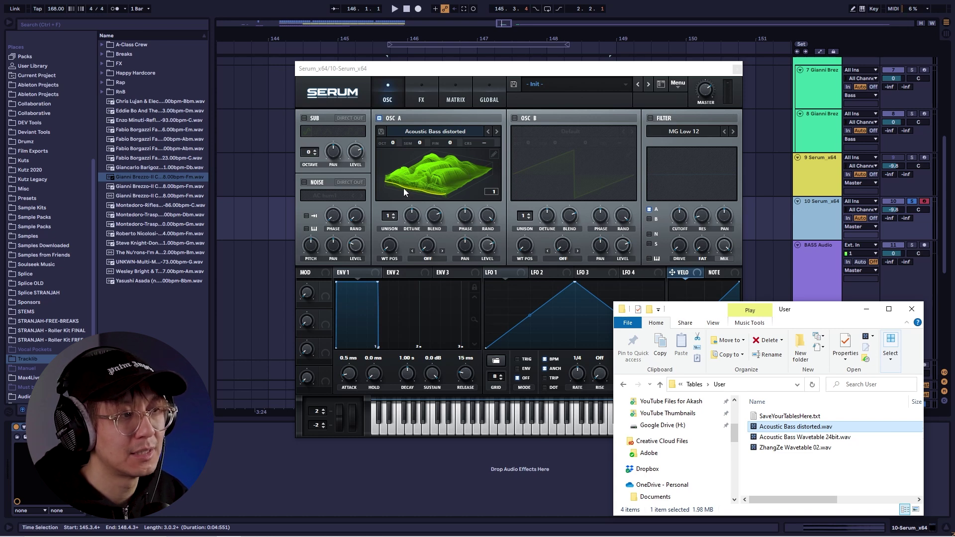
Sweep oscillator A's wavetable position through its frames and set it to frame 13.
drag(397, 254, 395, 174)
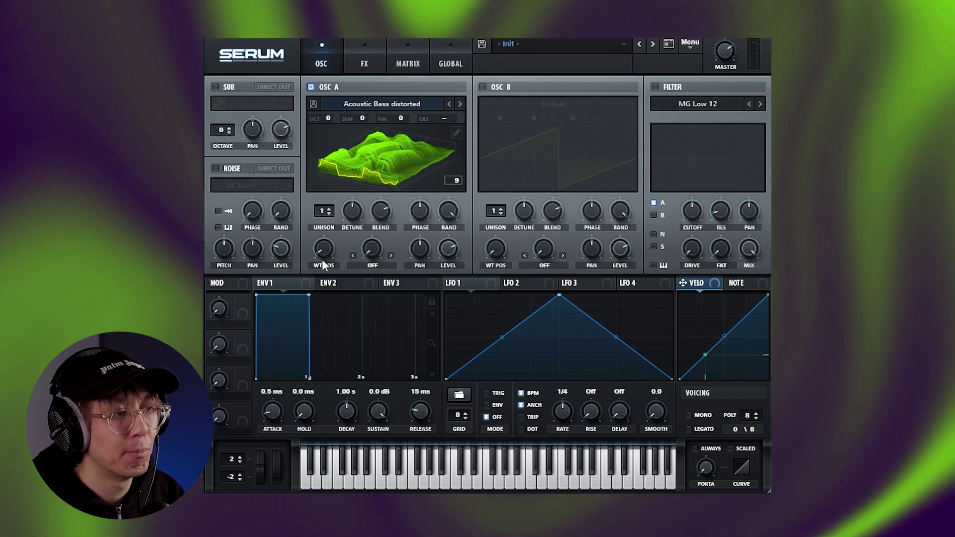
mouse_move(323, 251)
mouse_down()
mouse_move(330, 121)
mouse_move(330, 254)
mouse_move(325, 245)
mouse_up()
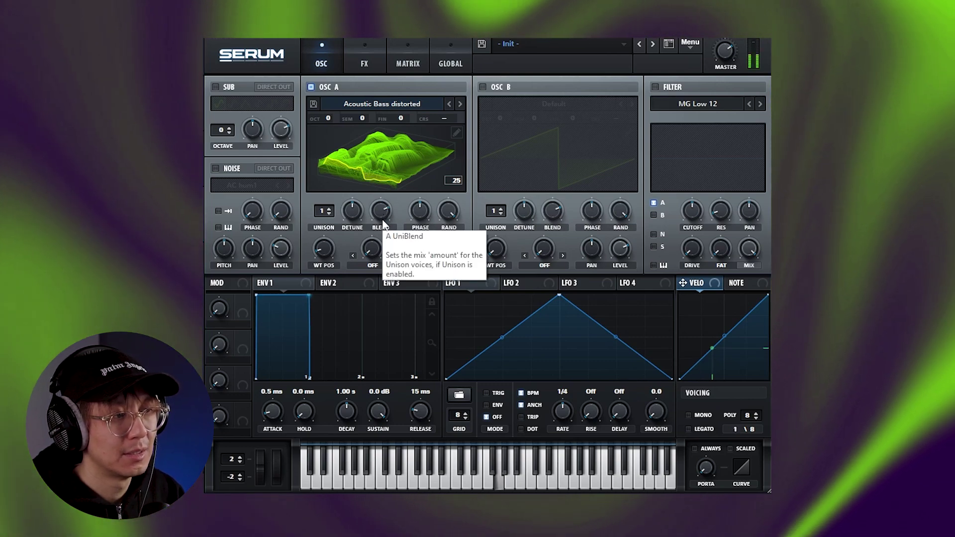
drag(327, 246, 332, 268)
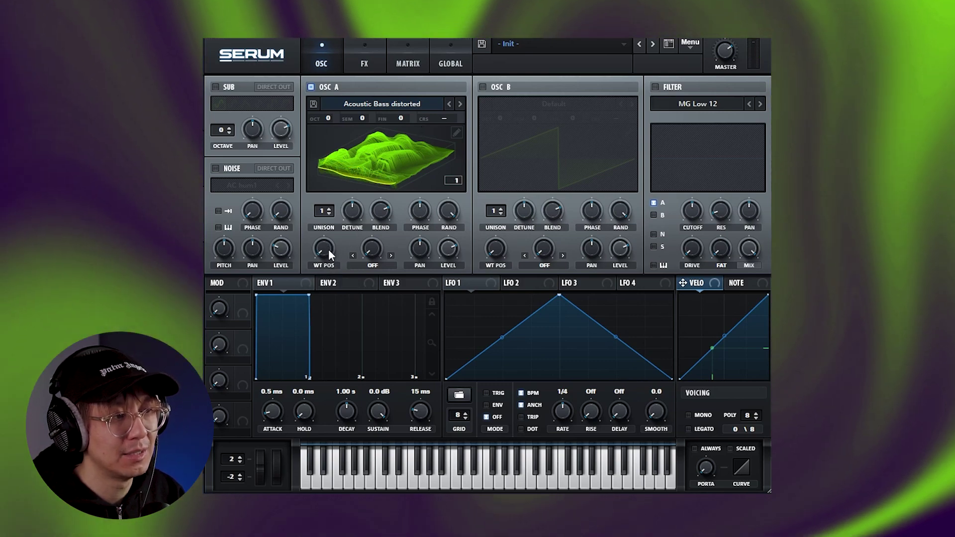
drag(328, 249, 329, 241)
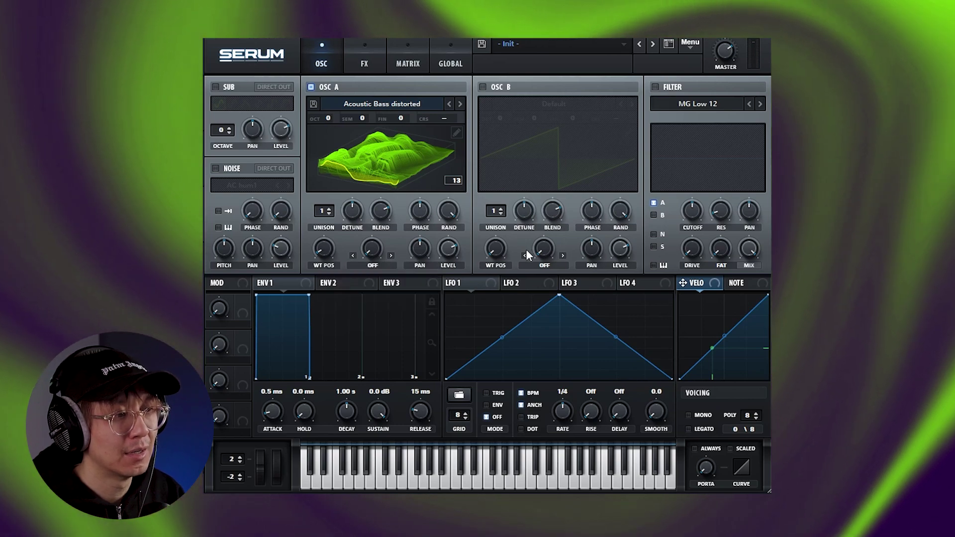
Set LFO 1 to ENV mode with a descending ramp shape and a rate of one bar.
click(476, 287)
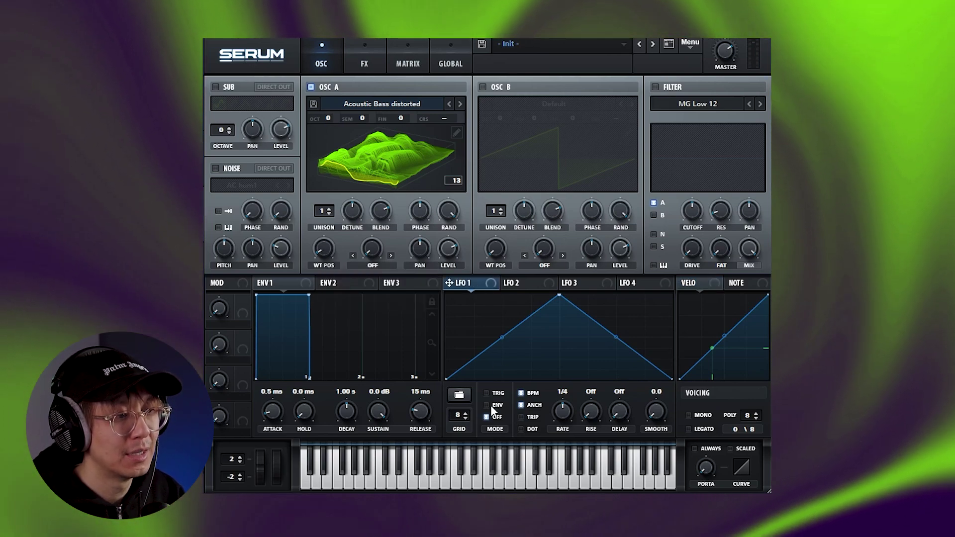
click(487, 405)
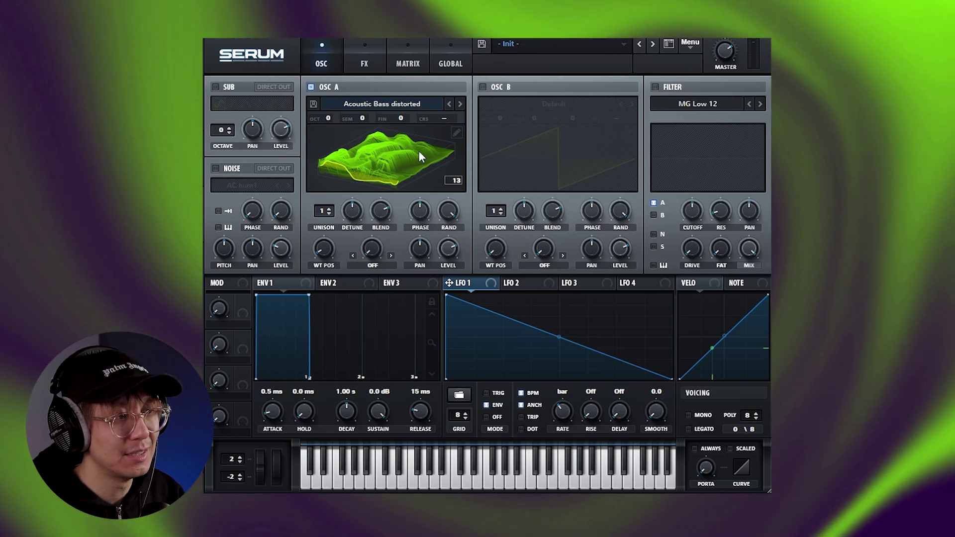
Set oscillator A's wavetable position to 254 and modulate it with LFO 1 over the full negative range.
drag(326, 252, 323, 99)
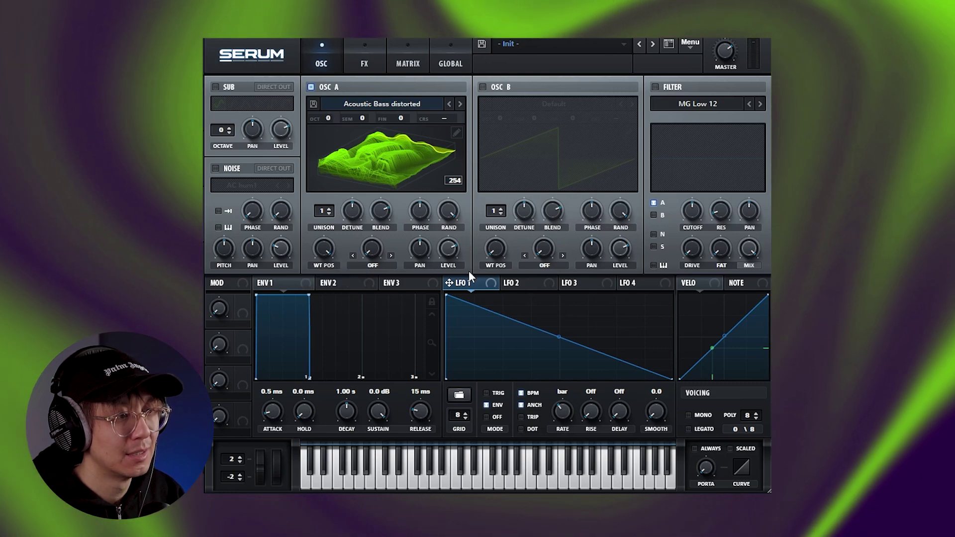
drag(449, 284, 312, 253)
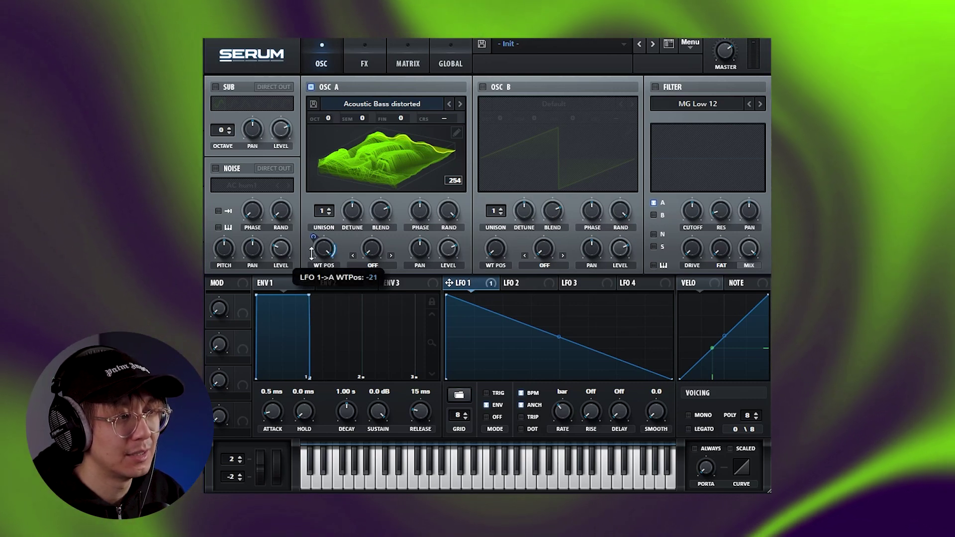
drag(303, 296, 304, 300)
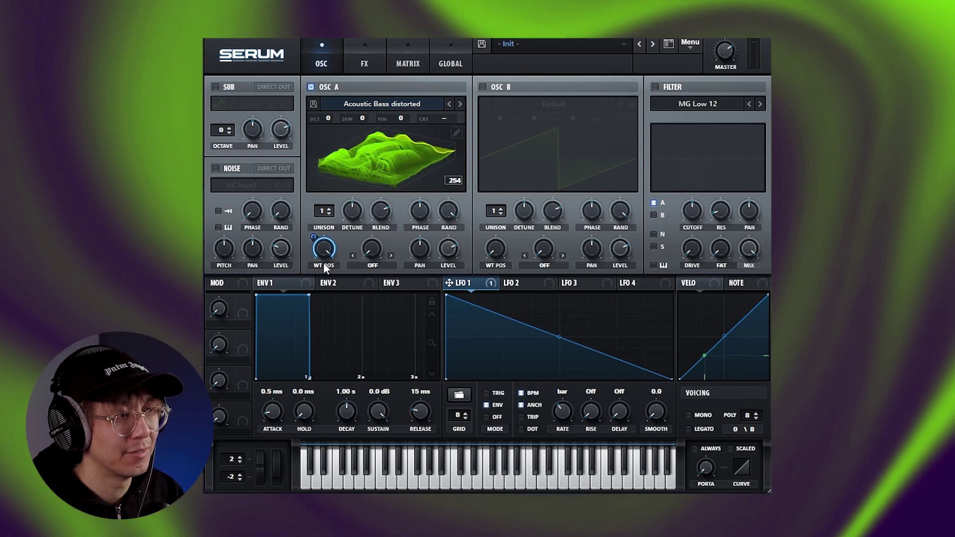
Set oscillator A's octave to -2 and open its wavetable editor.
drag(328, 119, 332, 161)
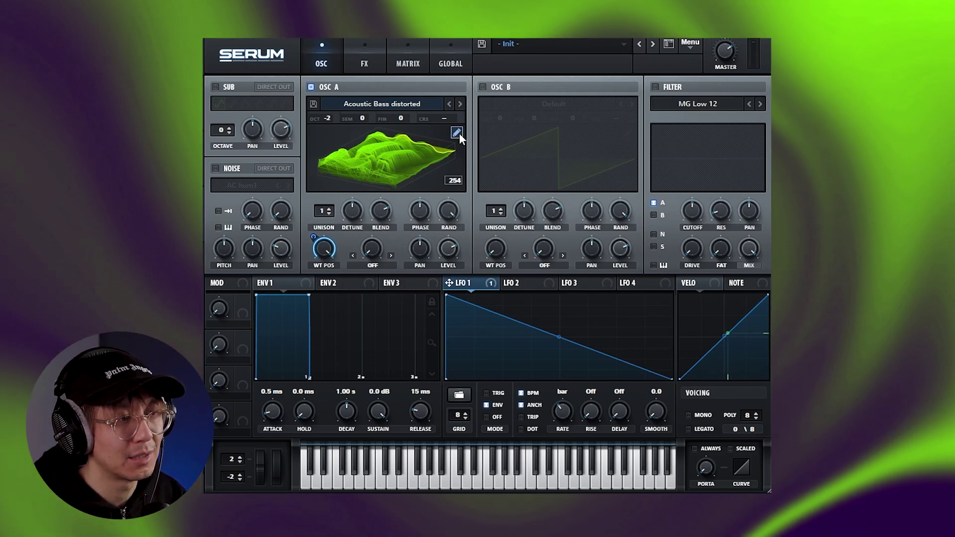
click(457, 133)
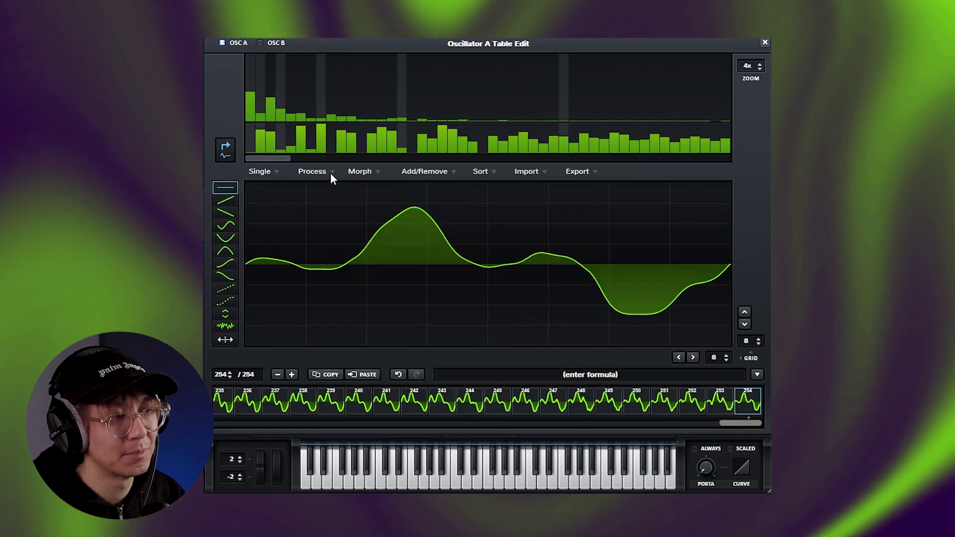
Normalize each frame of oscillator A's wavetable separately, close the wavetable editor and check the wavetable in 2D and 3D view.
click(330, 172)
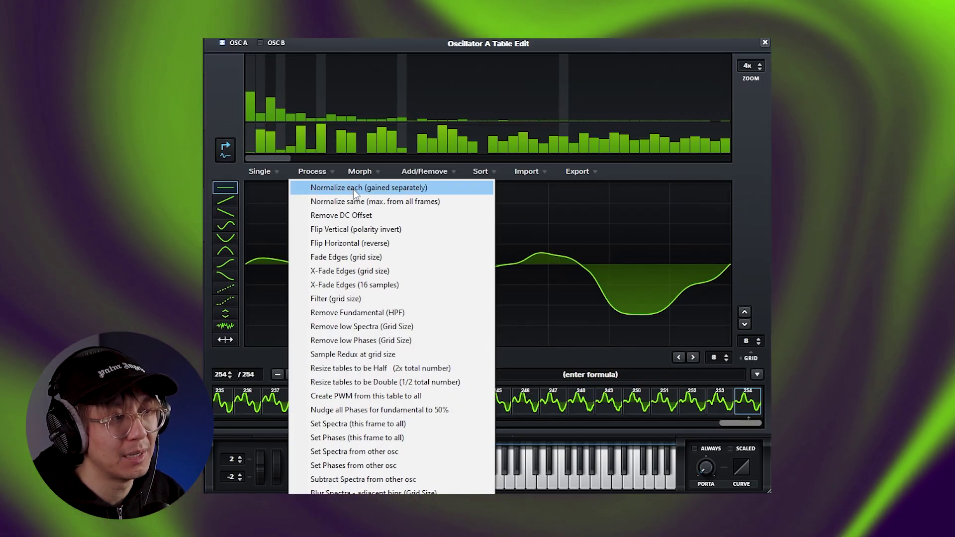
click(355, 191)
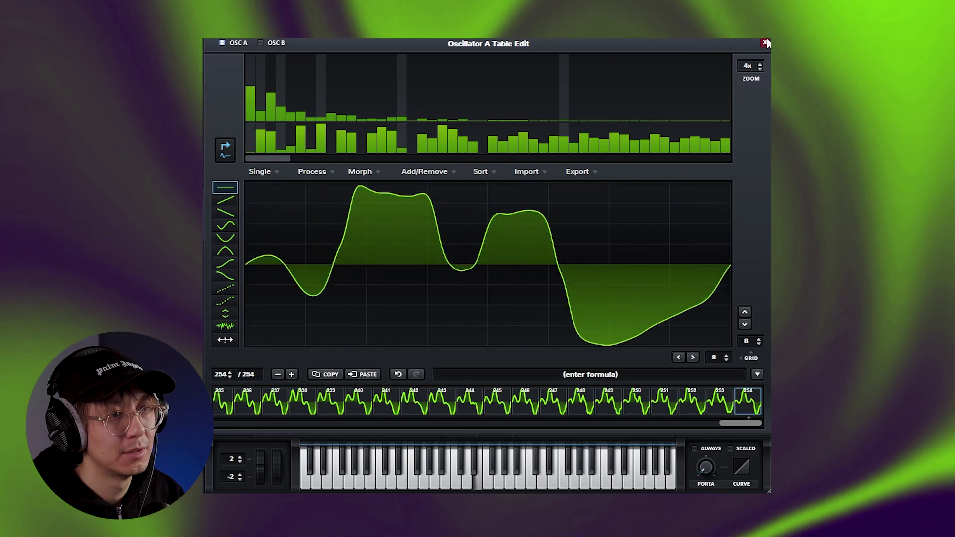
click(765, 43)
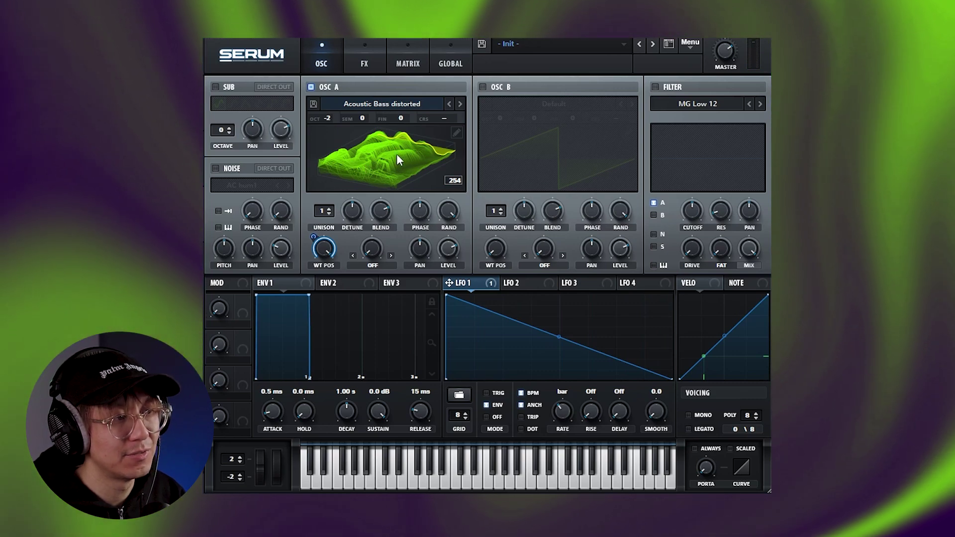
click(396, 154)
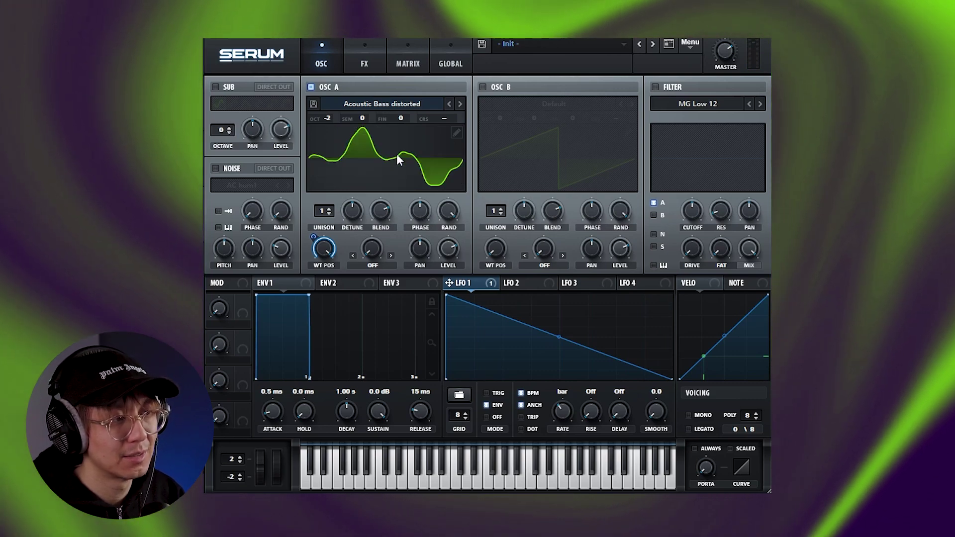
click(397, 154)
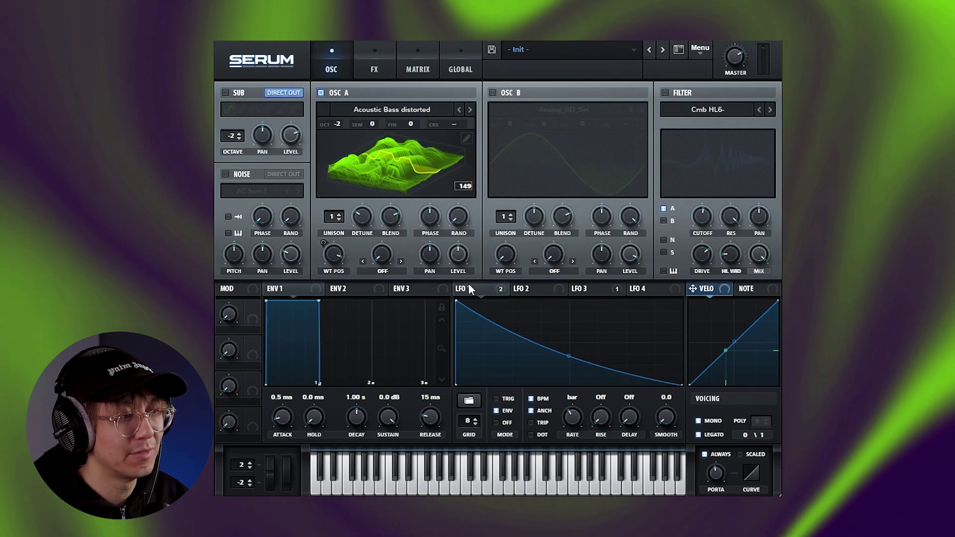
Bend LFO 1's ramp into a steep exponential decay and enable the Cmb HL6- filter.
drag(569, 353, 573, 385)
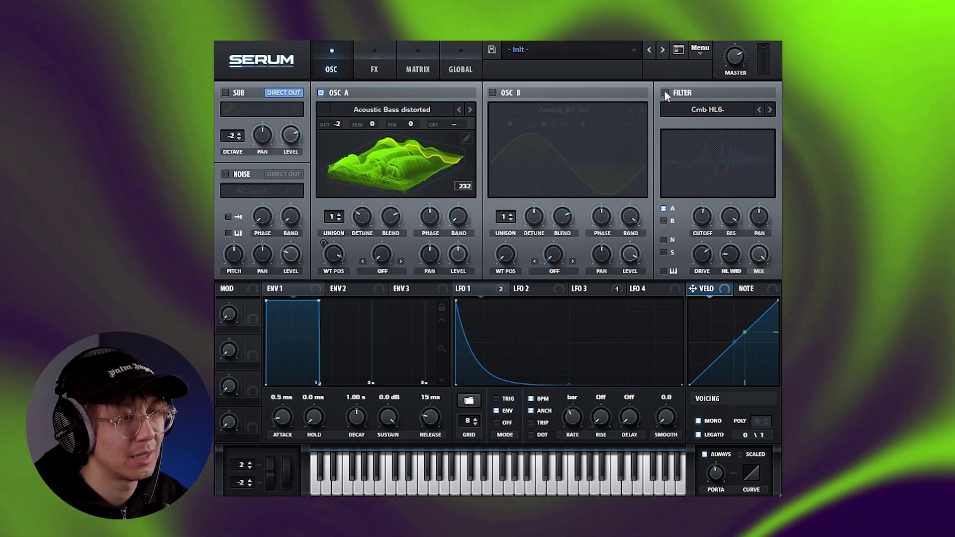
click(665, 92)
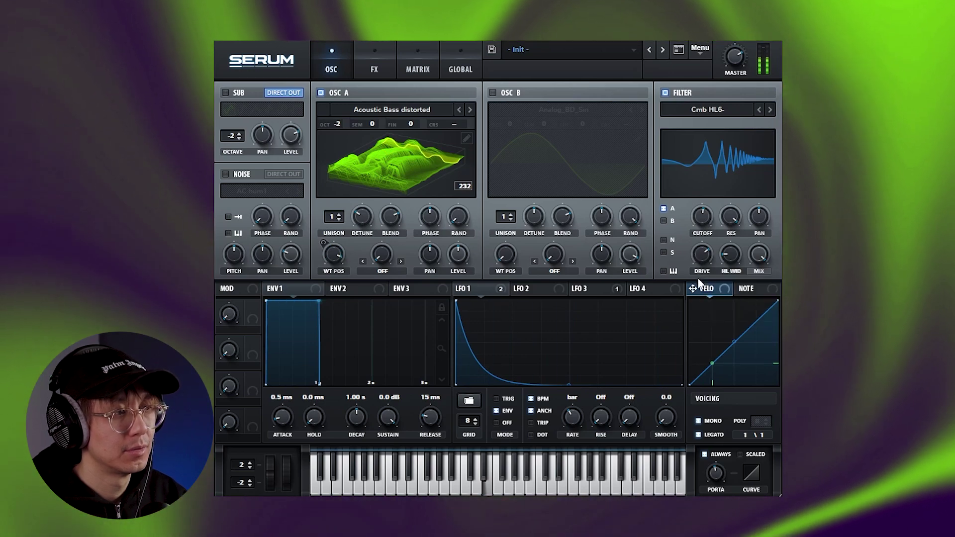
Enable the Hyper/Dimension, Tube Distortion, multiband Compressor and EQ effects.
click(375, 71)
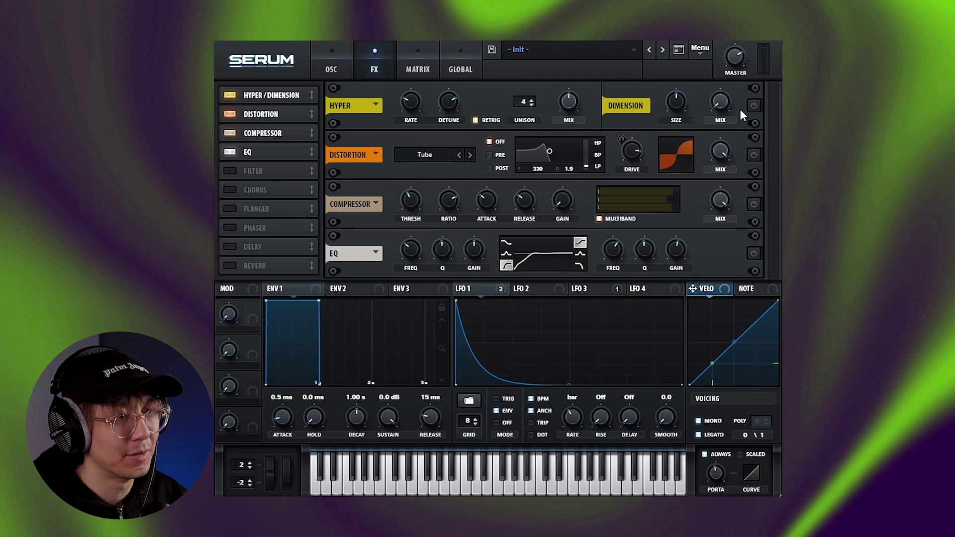
click(755, 103)
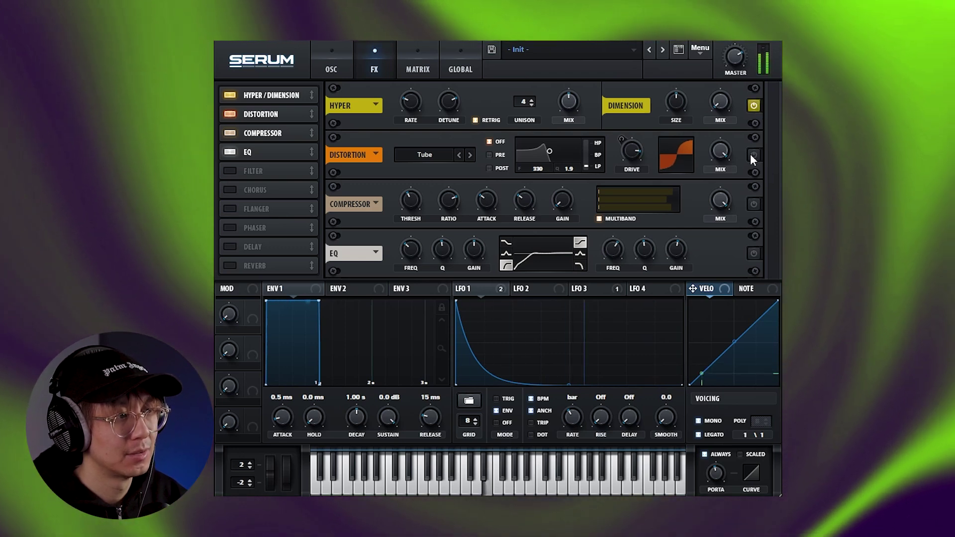
click(752, 154)
click(753, 203)
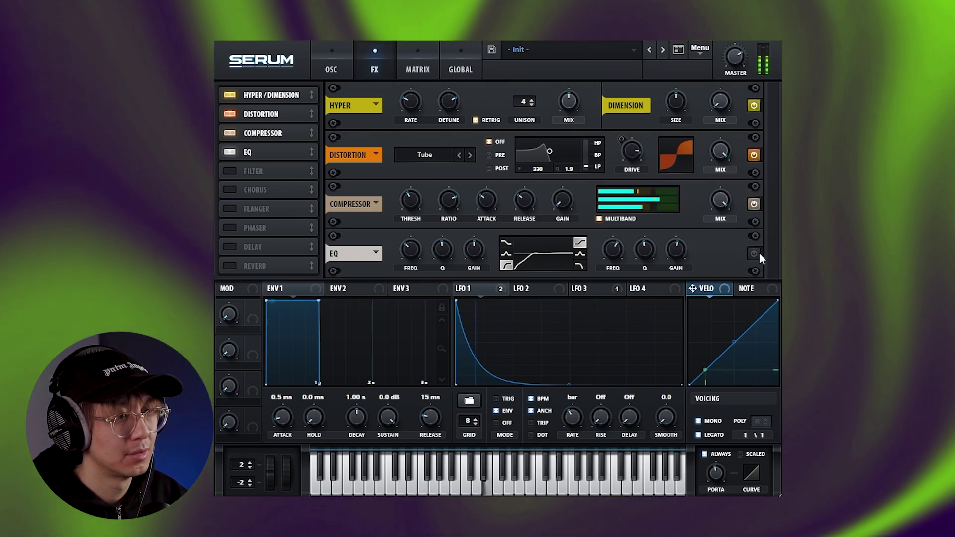
click(754, 253)
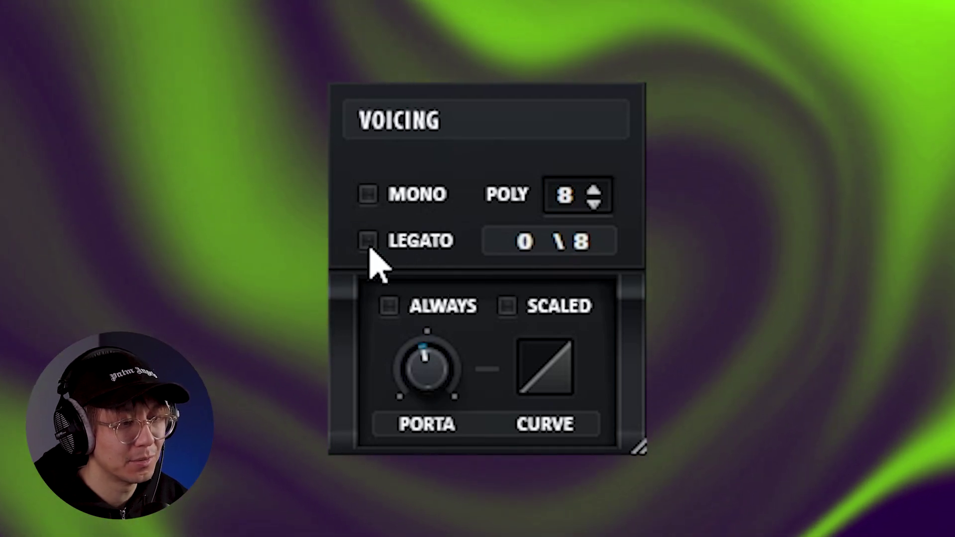
Enable mono, legato and always-on portamento, and try different portamento times, including 482 ms.
click(369, 242)
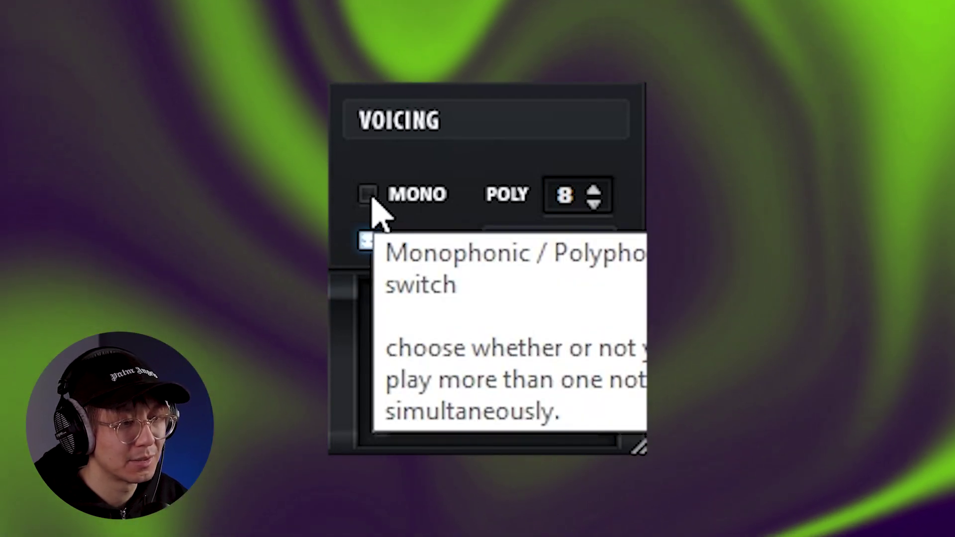
click(370, 197)
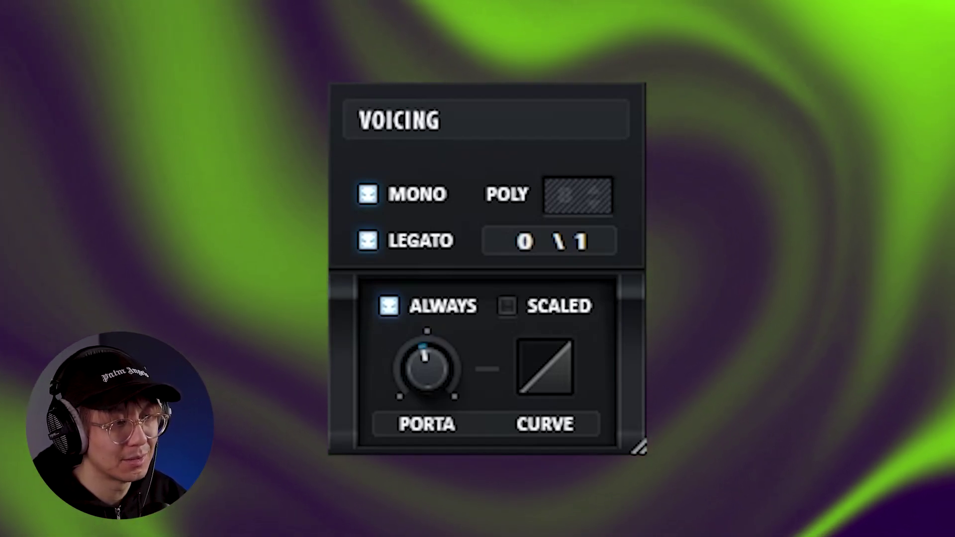
drag(416, 405, 423, 342)
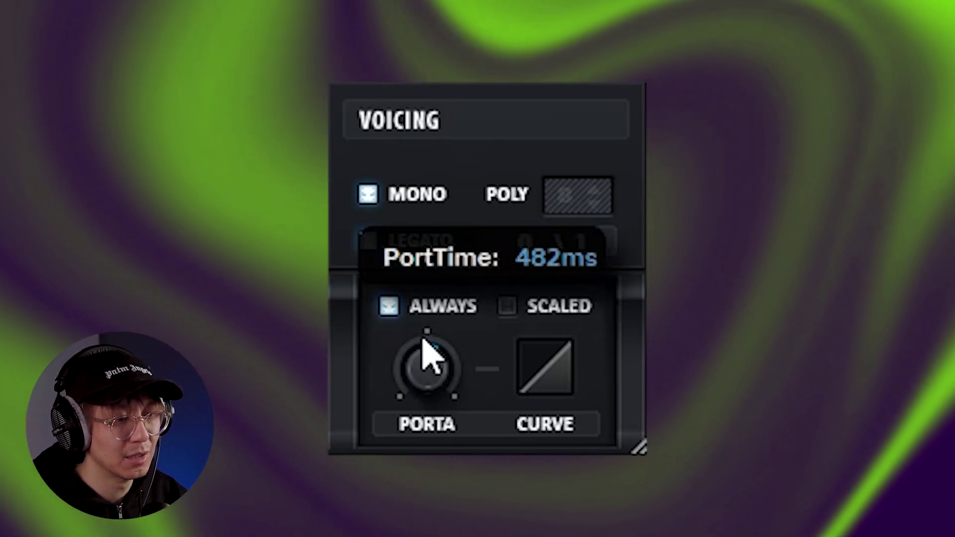
scroll(435, 354, up, 3)
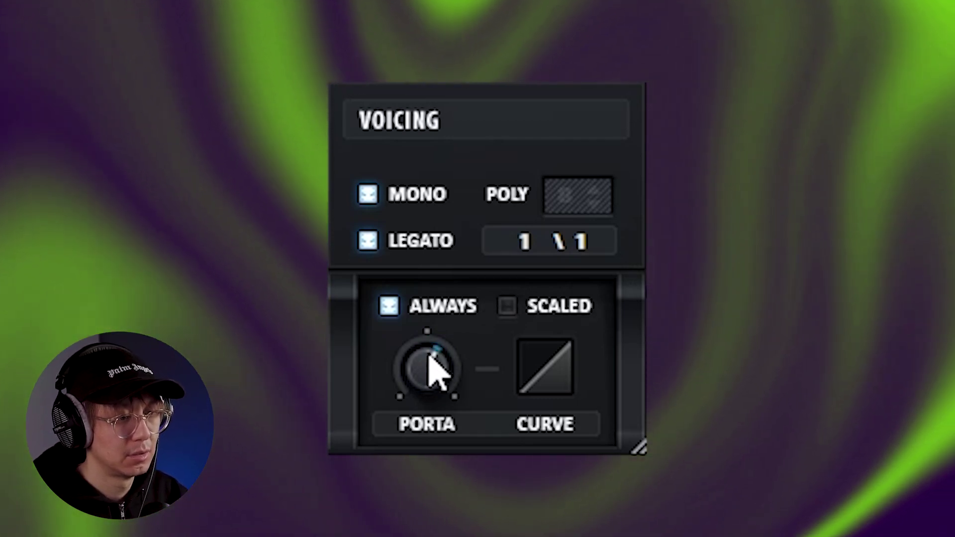
drag(437, 367, 454, 448)
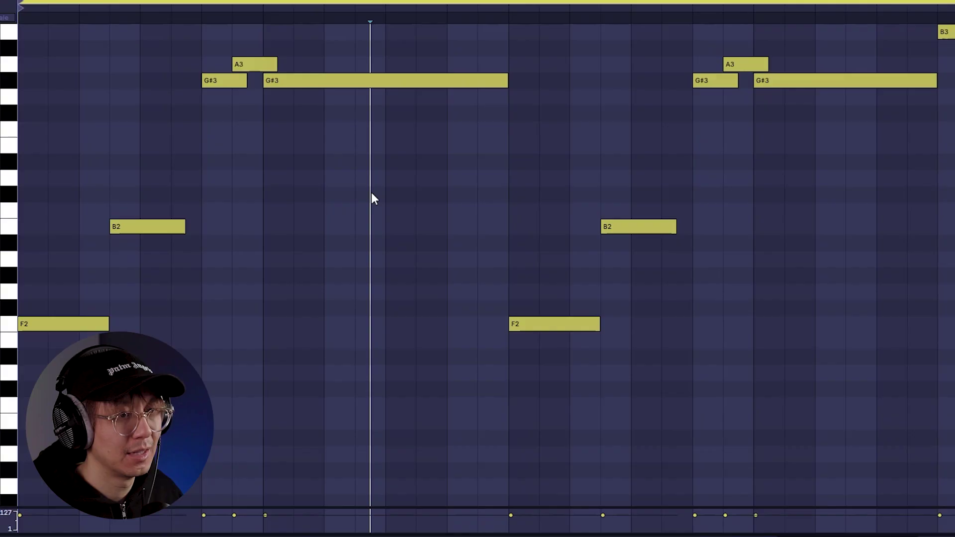
Play the bass MIDI clip and examine how its overlapping notes glide.
scroll(380, 306, up, 1)
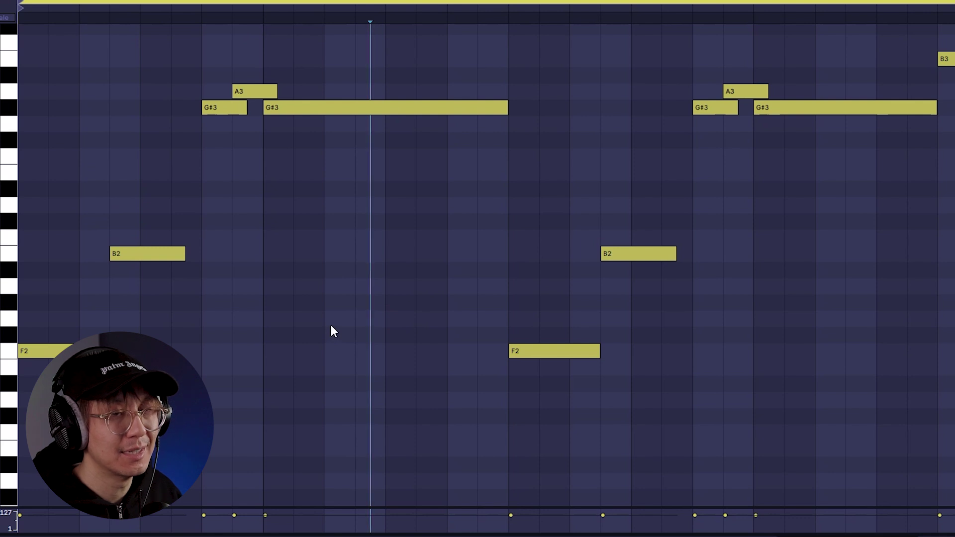
key(space)
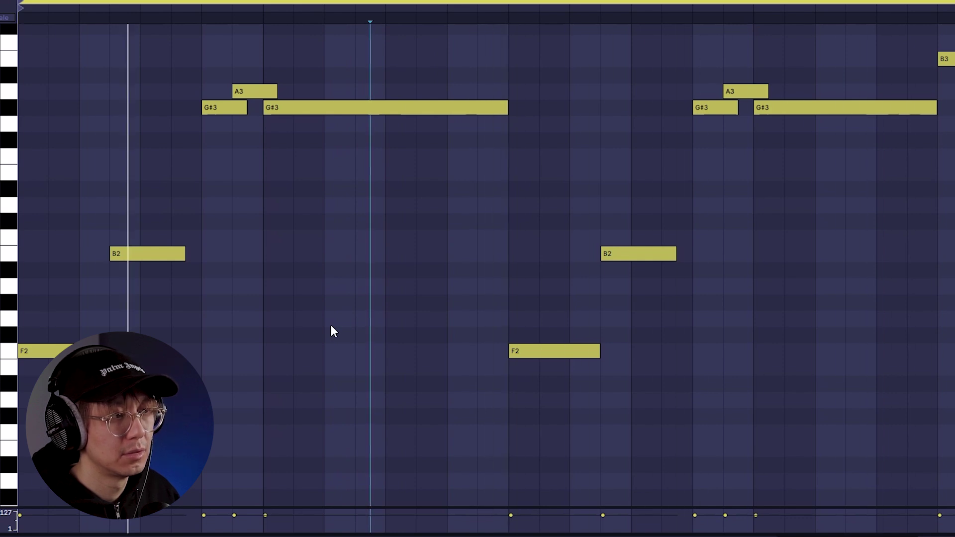
key(space)
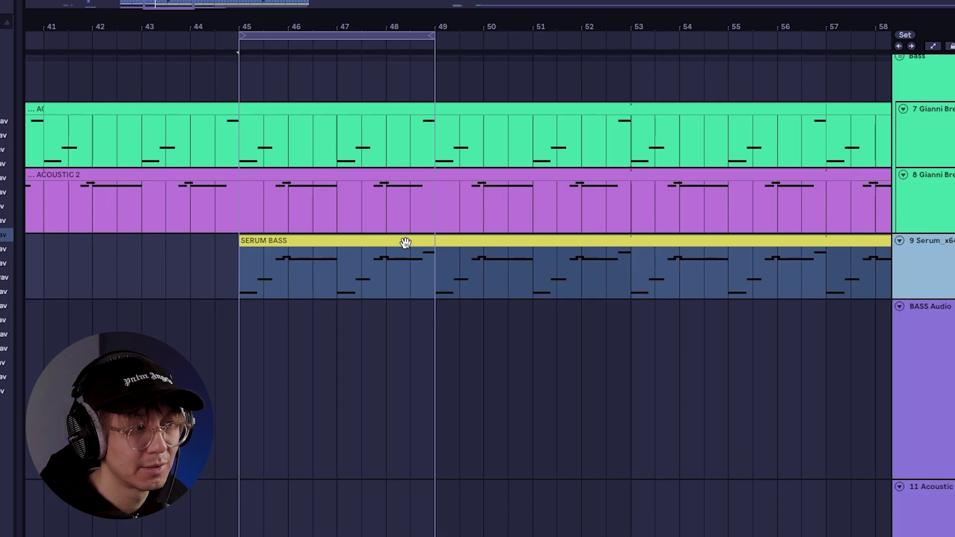
Play the arrangement from bar 45, where the SERUM BASS clip starts alongside the two acoustic bass tracks.
click(405, 243)
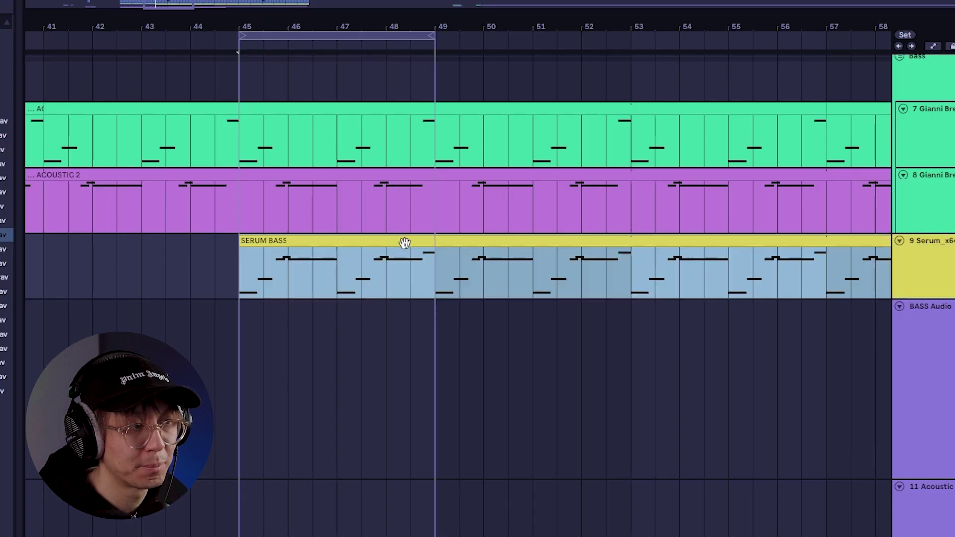
click(237, 269)
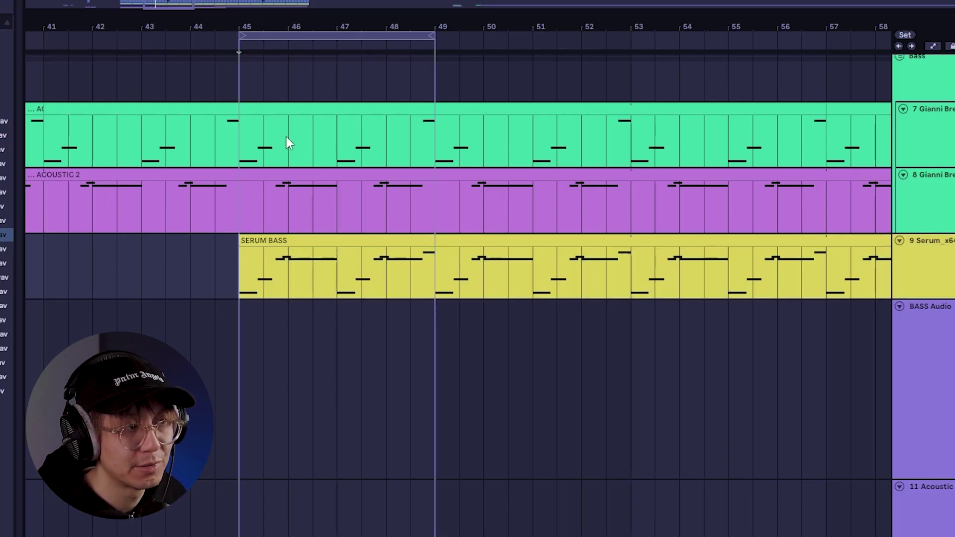
scroll(341, 321, up, 3)
key(space)
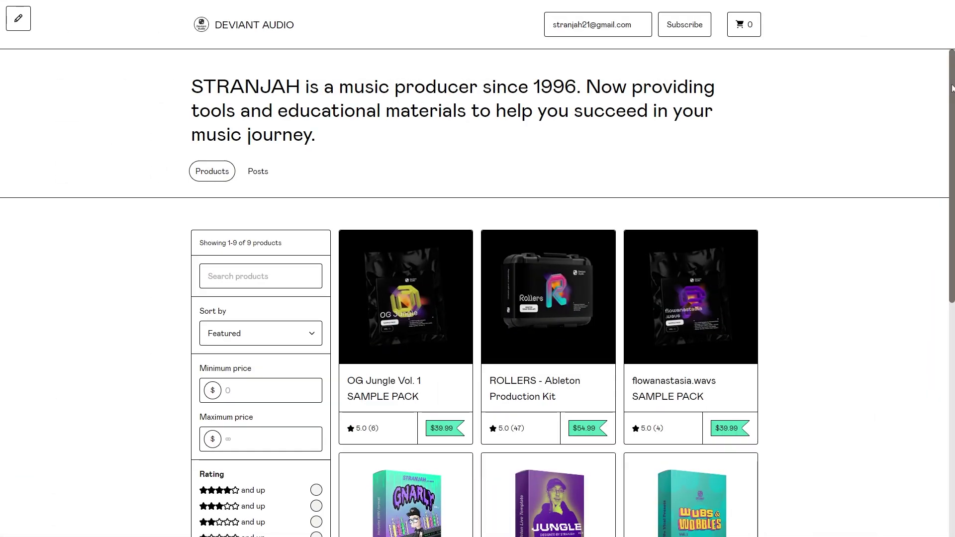
Switch to the Deviant Audio store page and look through its sample packs and presets.
scroll(478, 294, down, 3)
drag(953, 119, 951, 181)
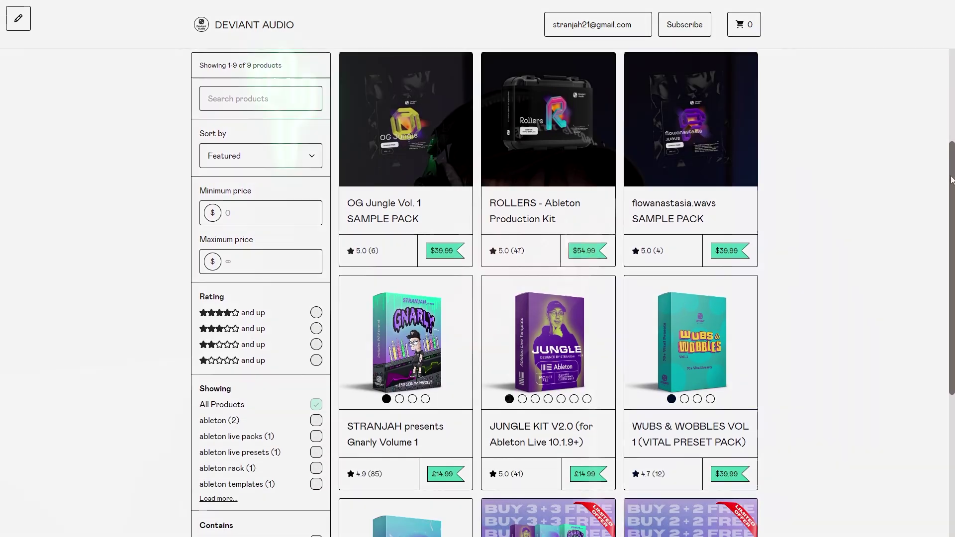